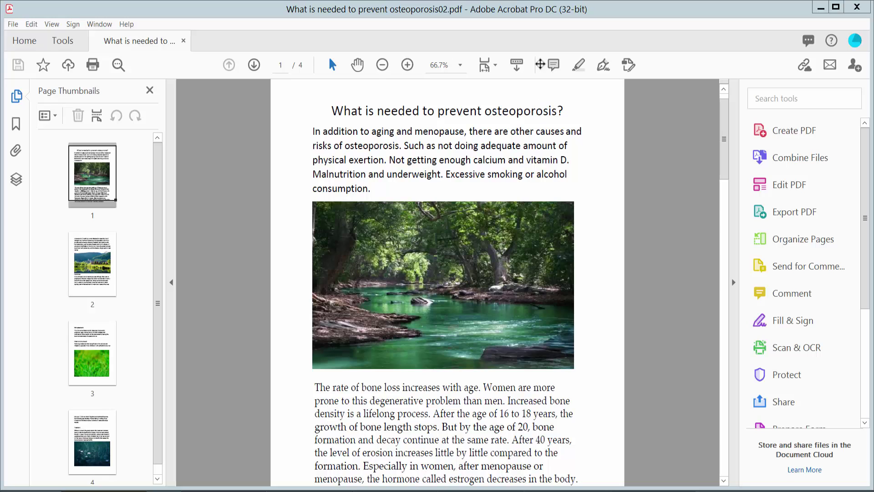
scroll(506, 145, down, 1)
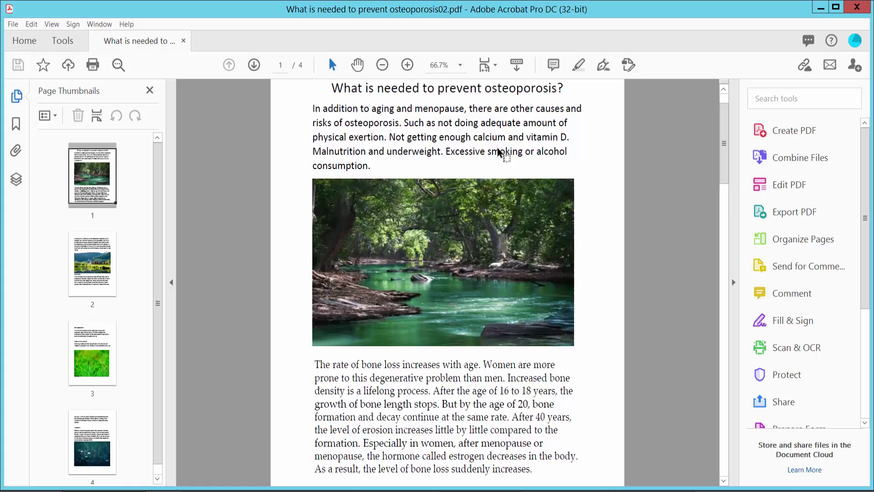
scroll(506, 145, up, 2)
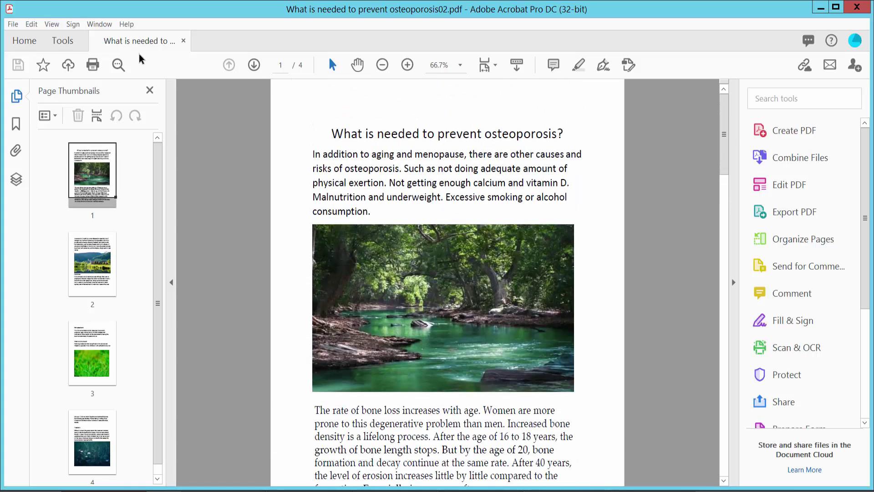
- Open the Tools center and launch the Comment tools for the osteoporosis PDF
click(63, 41)
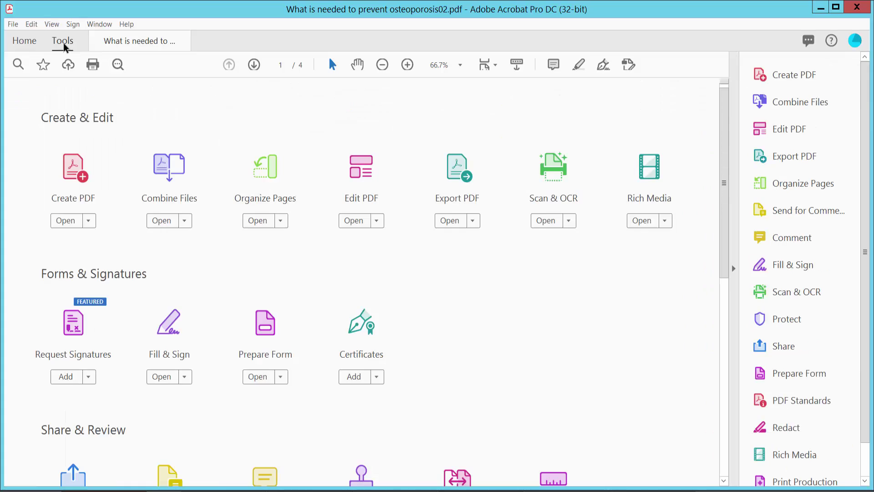
scroll(369, 198, down, 3)
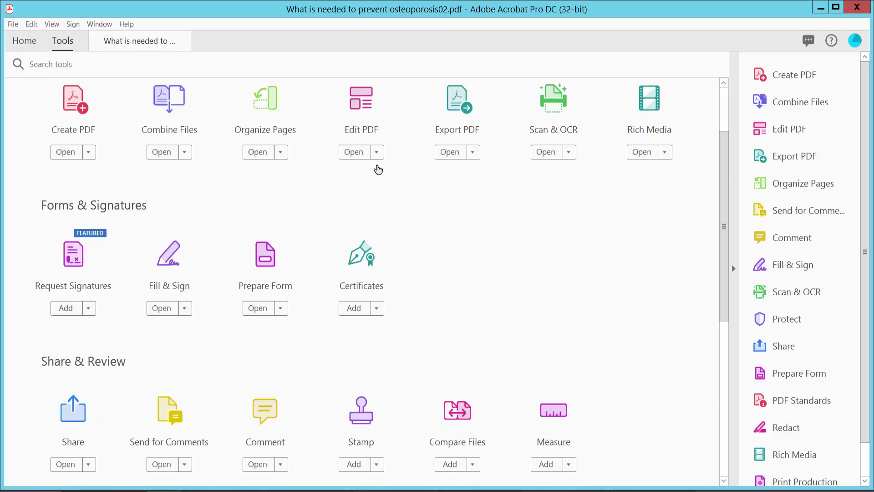
scroll(368, 198, down, 3)
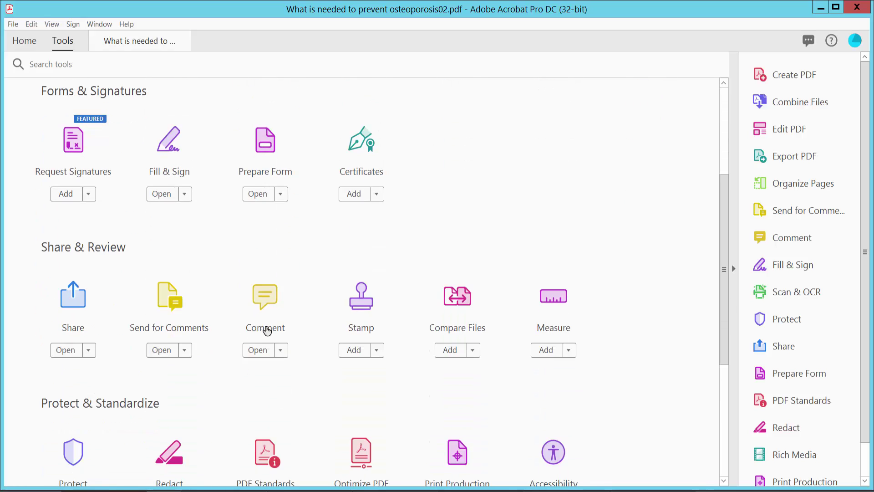
click(265, 303)
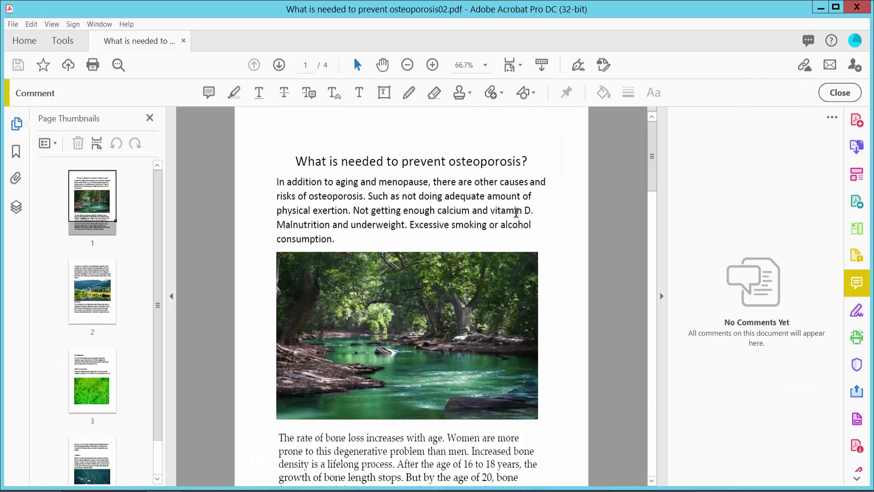
- Strike through the first paragraph on page 1, trying pink and then red line colours
click(285, 93)
drag(277, 179, 362, 246)
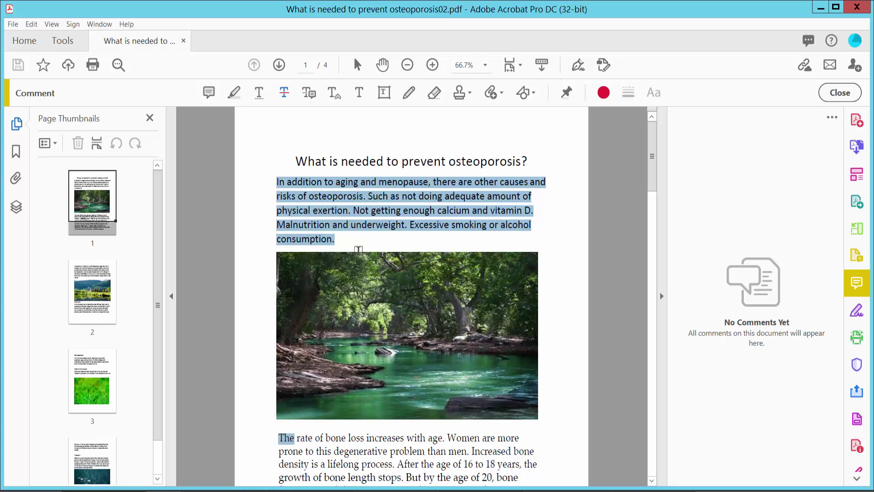
click(604, 93)
click(572, 169)
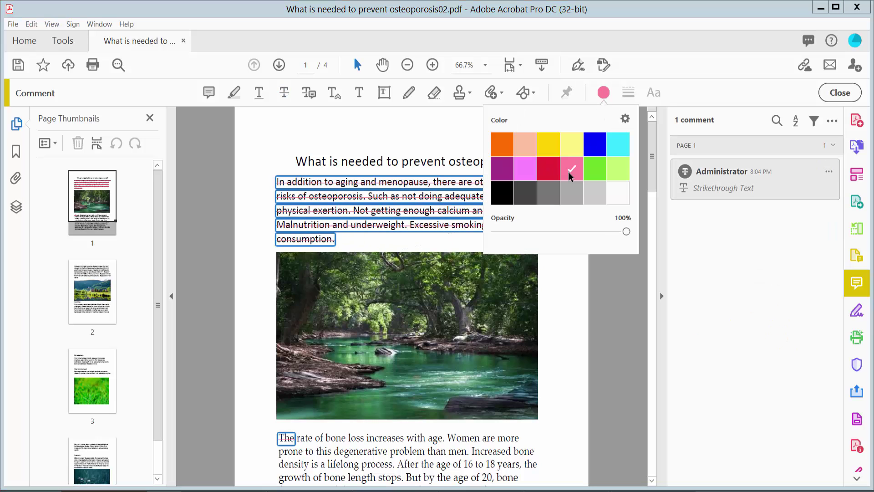
click(550, 169)
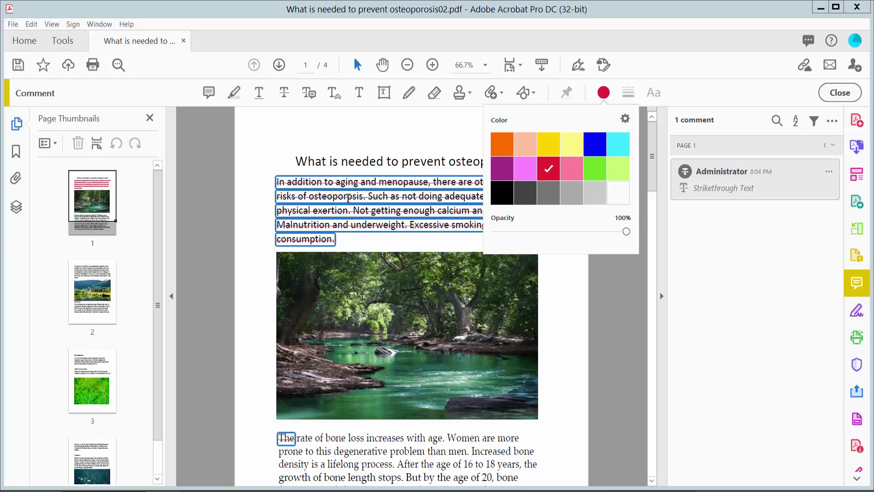
click(633, 125)
- Restyle the cross-out in its properties to magenta at 35% opacity
key(ctrl+i)
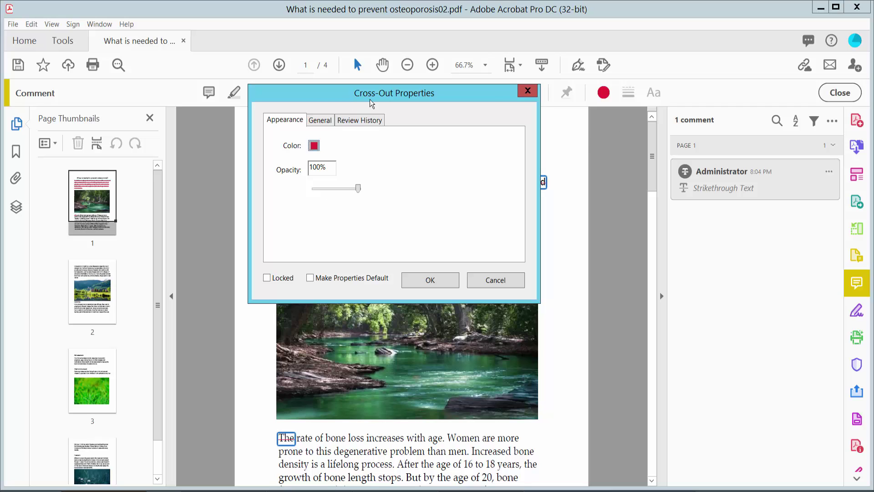
drag(372, 96, 646, 78)
click(589, 130)
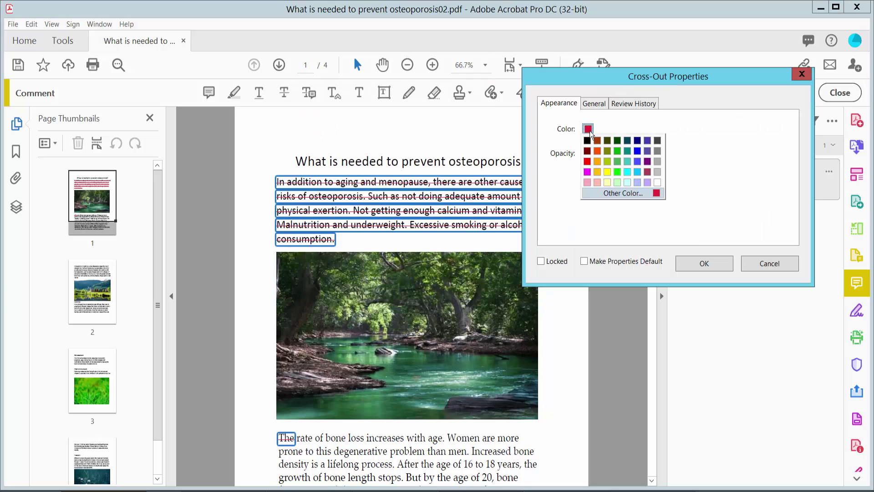
click(596, 170)
drag(631, 172, 605, 172)
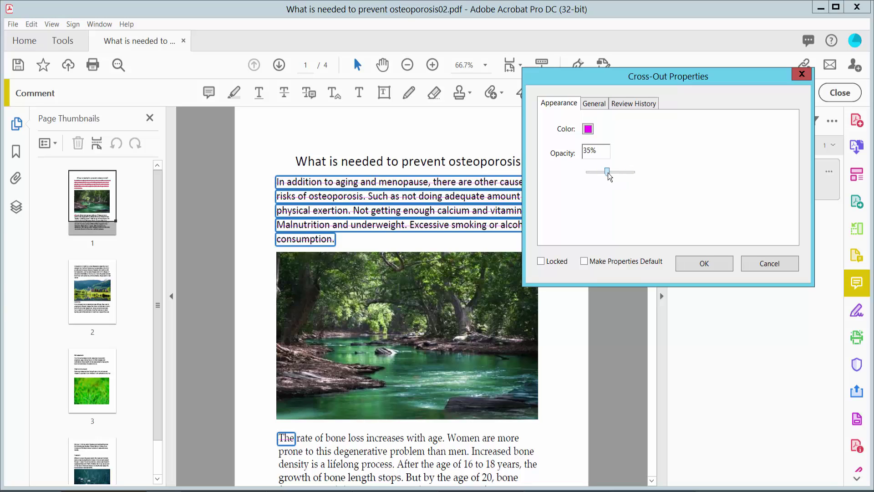
- Apply the magenta cross-out style, then strike through the selected page 2 text in red
click(703, 262)
scroll(536, 197, down, 4)
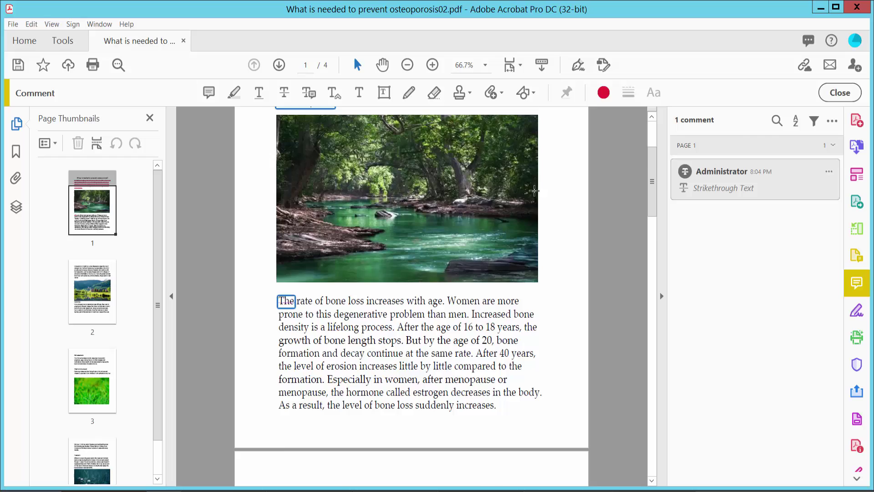
scroll(410, 260, down, 4)
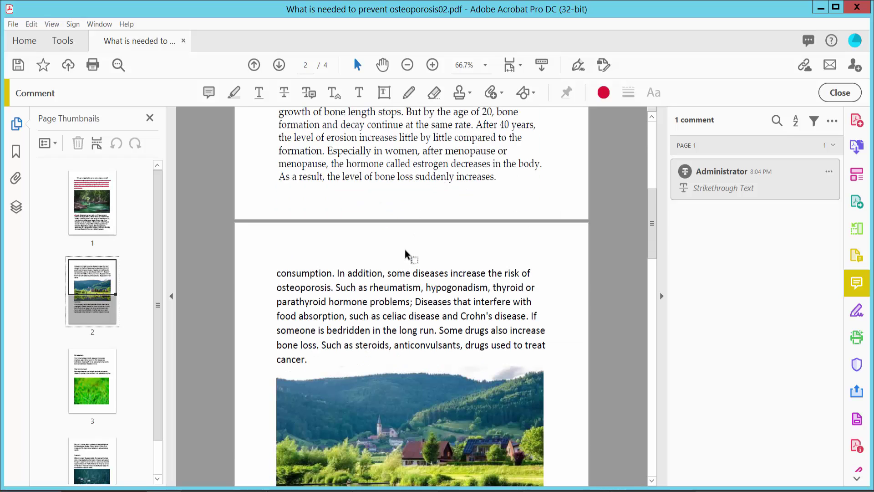
drag(276, 274, 539, 302)
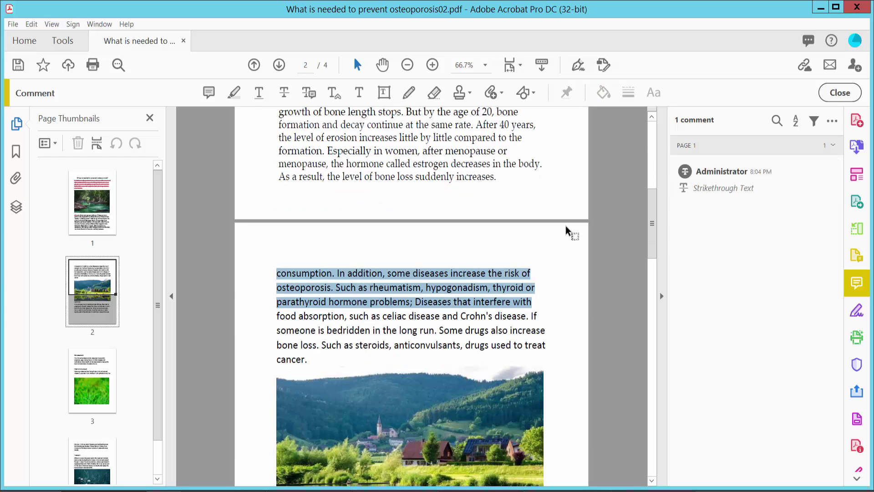
scroll(572, 233, up, 1)
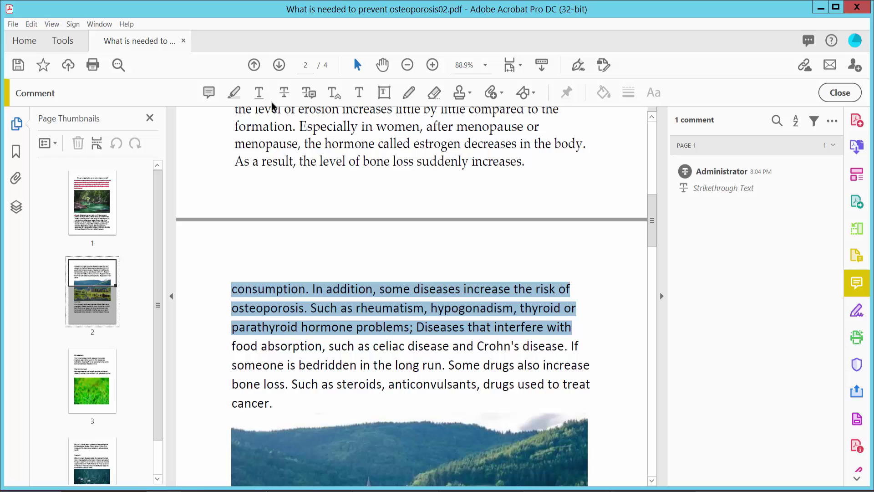
click(284, 92)
click(603, 94)
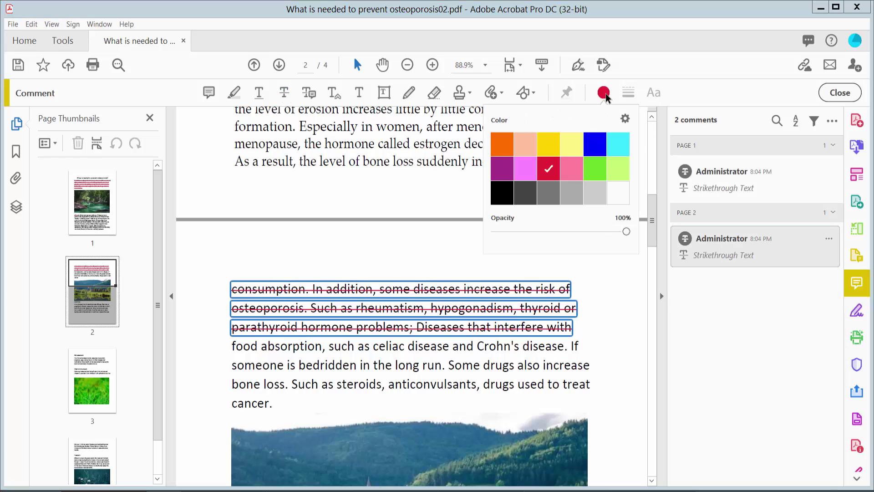
click(550, 168)
click(479, 314)
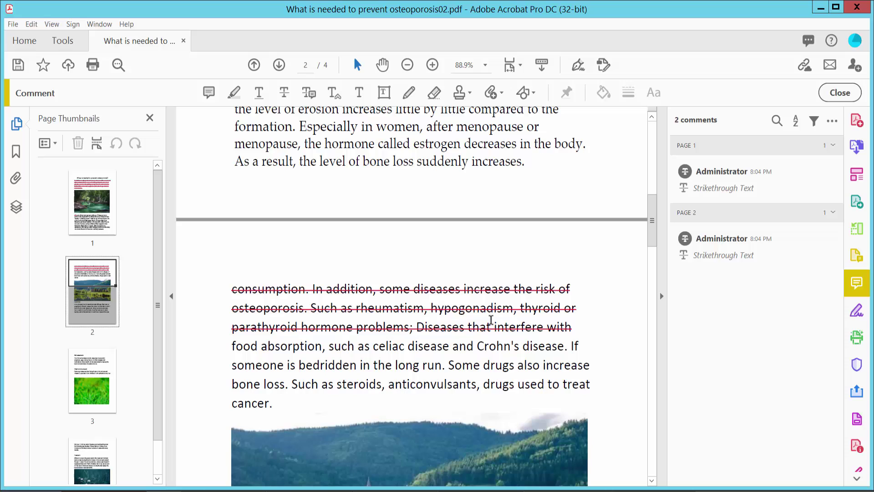
scroll(479, 314, down, 2)
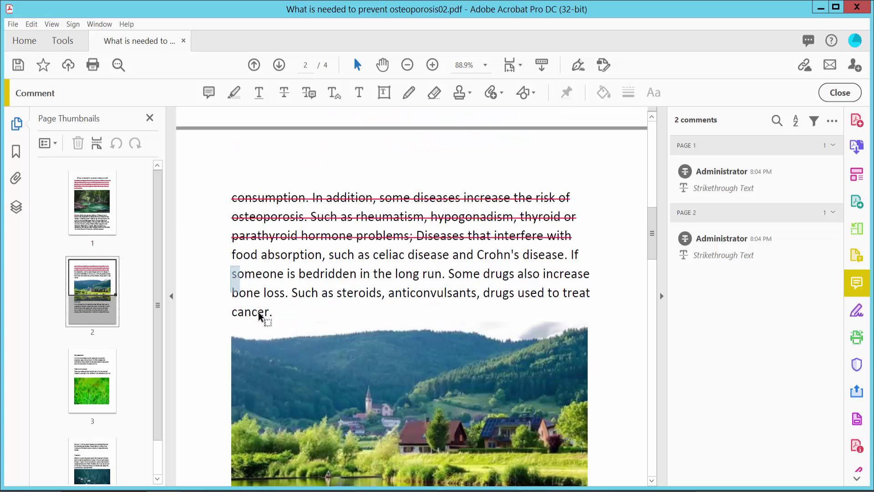
- Cross out the remaining page 2 lines, from food absorption to cancer, and confirm its properties
drag(231, 274, 603, 312)
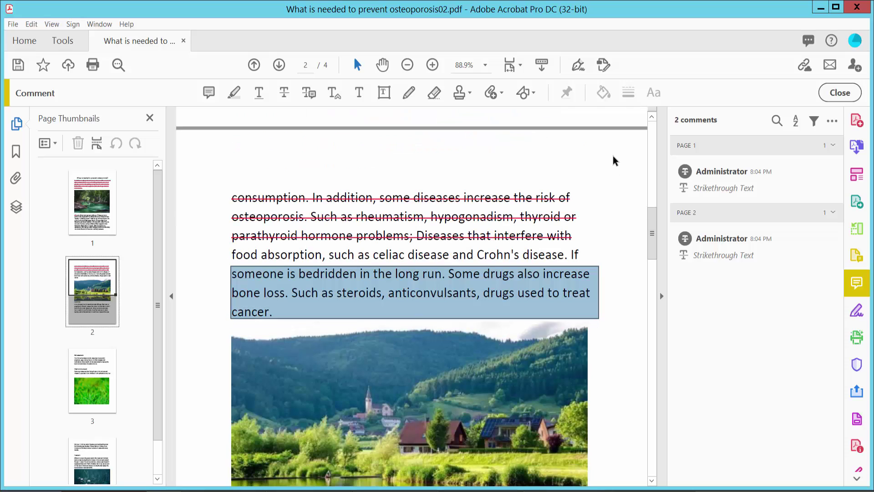
click(286, 96)
drag(228, 260, 444, 316)
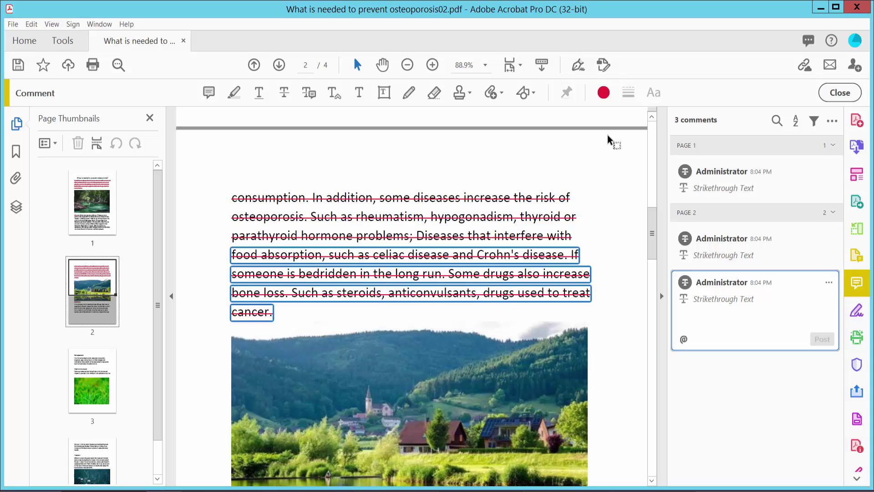
click(604, 93)
click(626, 119)
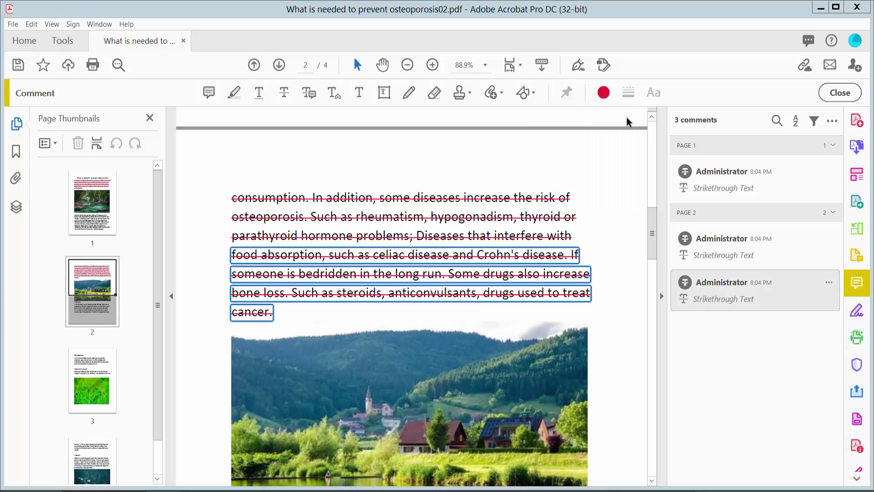
key(ctrl+i)
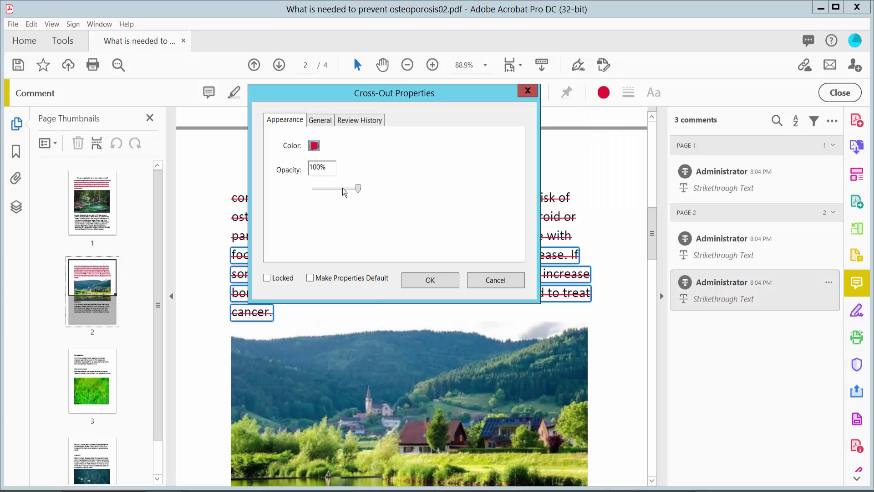
click(427, 280)
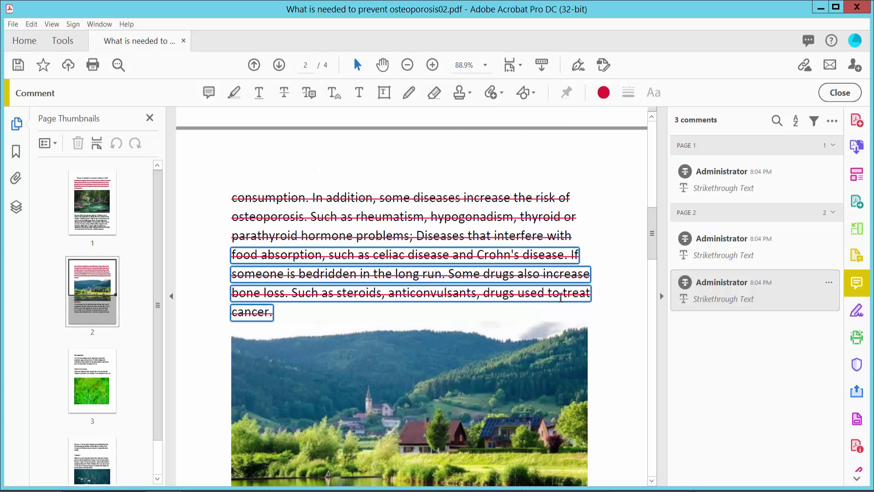
click(594, 321)
scroll(594, 321, down, 8)
scroll(581, 295, down, 5)
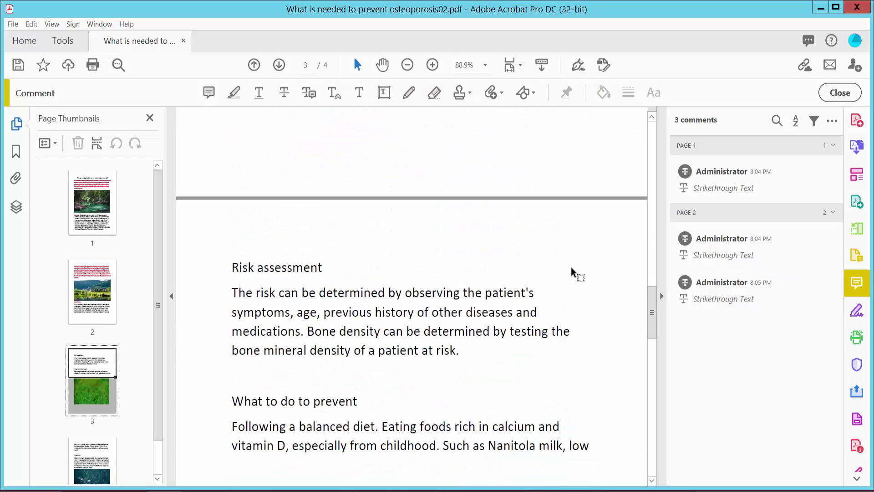
- Strike through the first lines under Risk assessment on page 3 in blue
key(ctrl+minus)
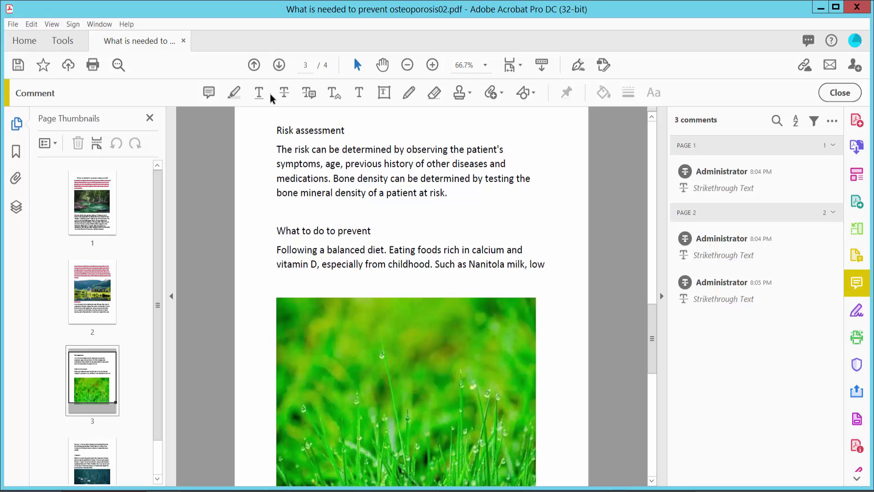
click(284, 93)
drag(277, 149, 531, 179)
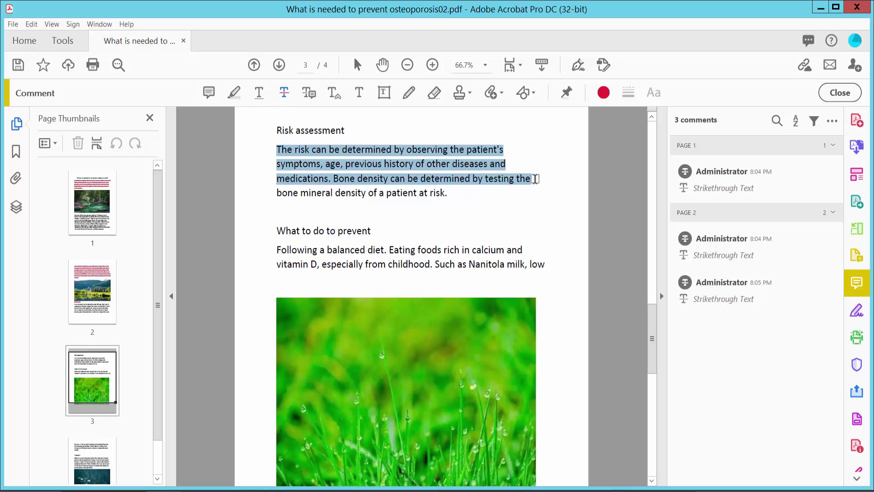
click(604, 94)
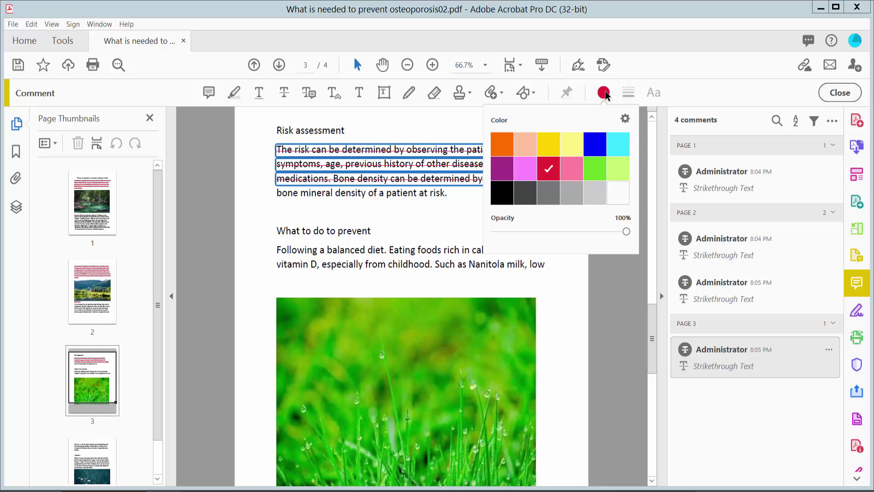
click(595, 144)
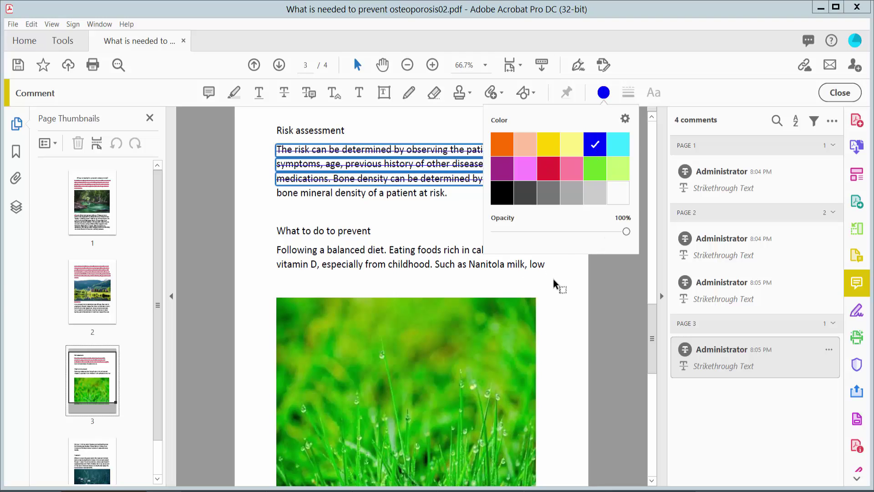
click(576, 251)
scroll(576, 248, up, 1)
scroll(575, 246, down, 2)
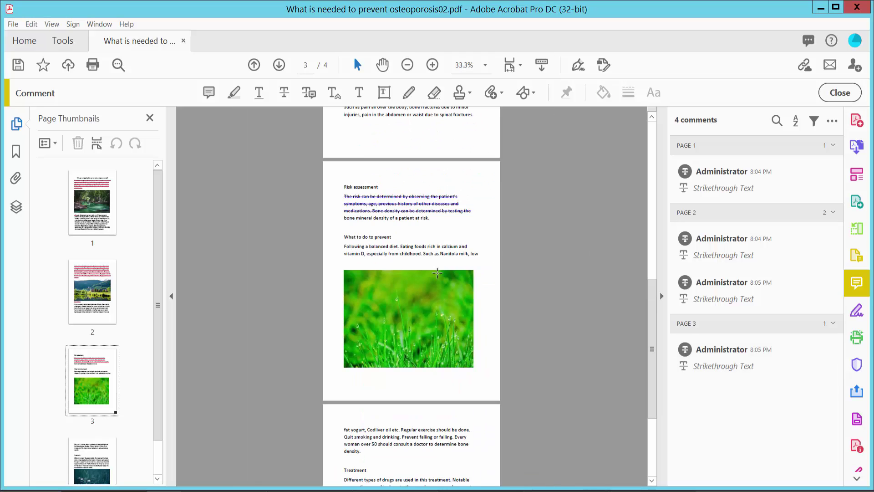
scroll(437, 273, up, 5)
scroll(444, 273, up, 5)
scroll(456, 280, up, 1)
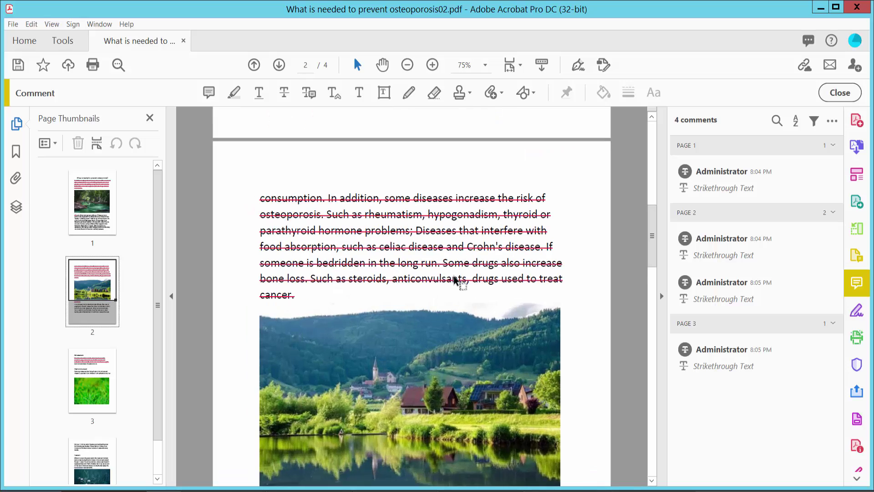
scroll(506, 261, up, 5)
scroll(506, 262, up, 5)
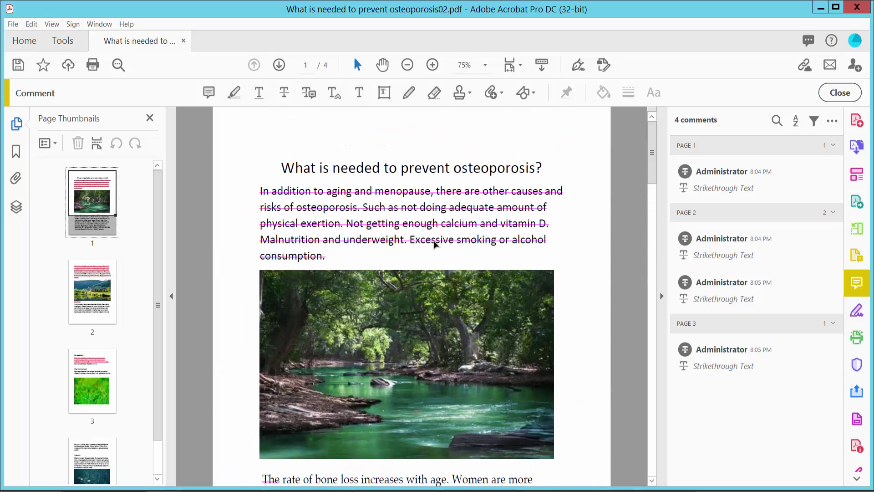
scroll(505, 261, down, 5)
scroll(506, 262, down, 2)
scroll(505, 261, down, 5)
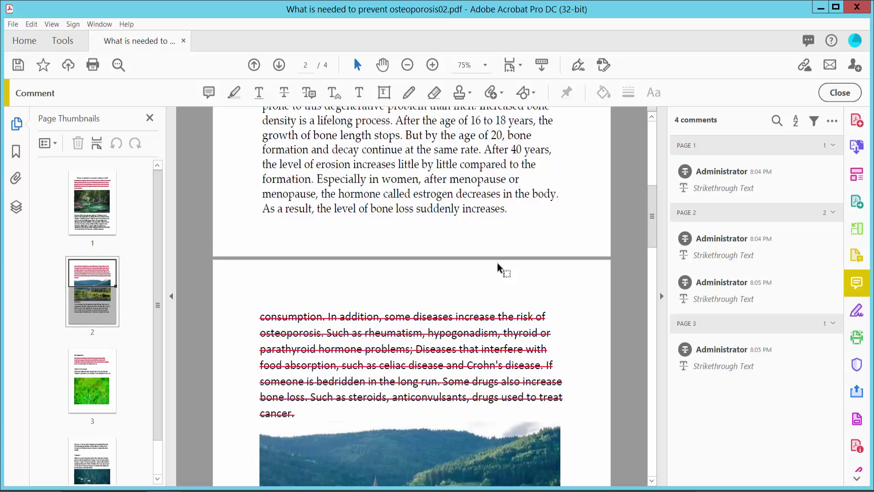
scroll(475, 253, down, 4)
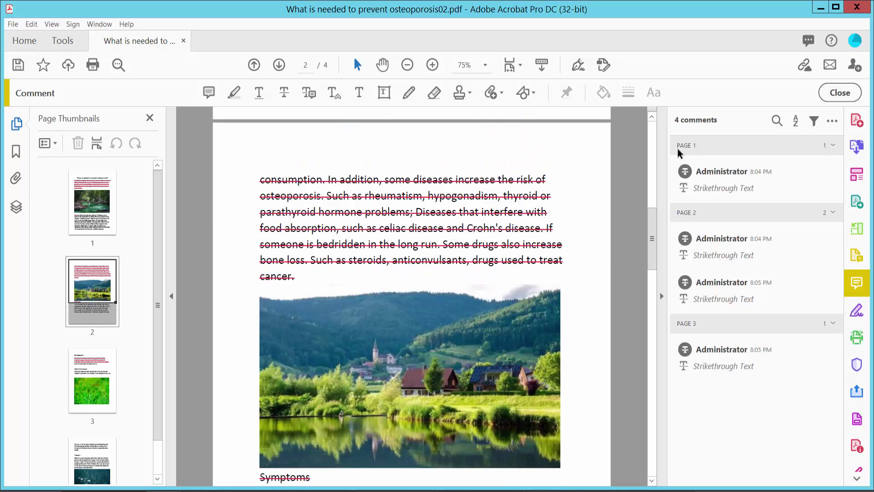
- Close the commenting tools and show the File menu's save commands
click(840, 92)
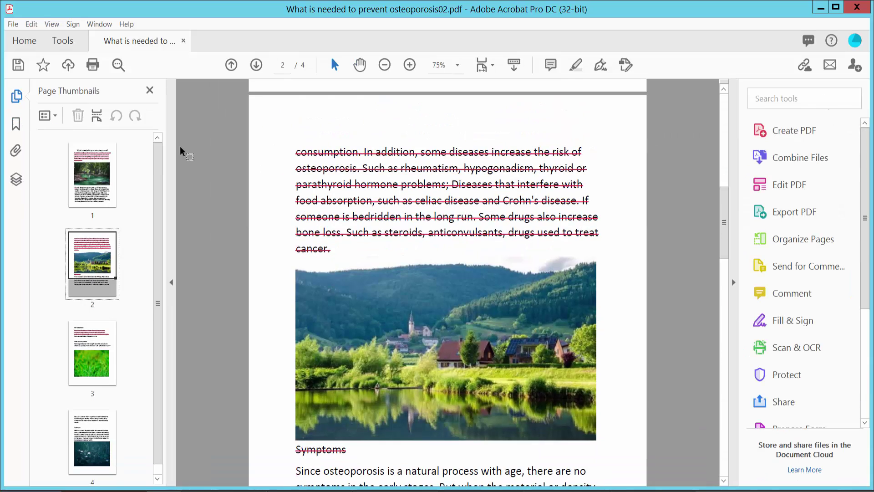
click(13, 25)
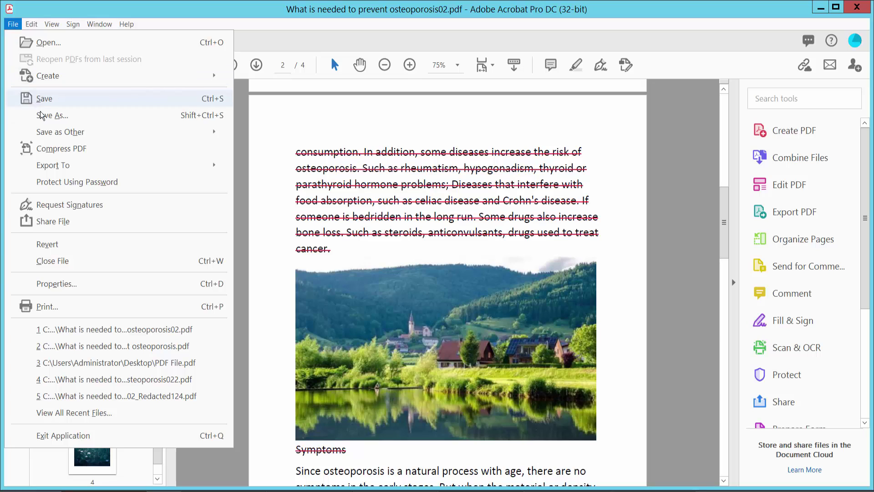